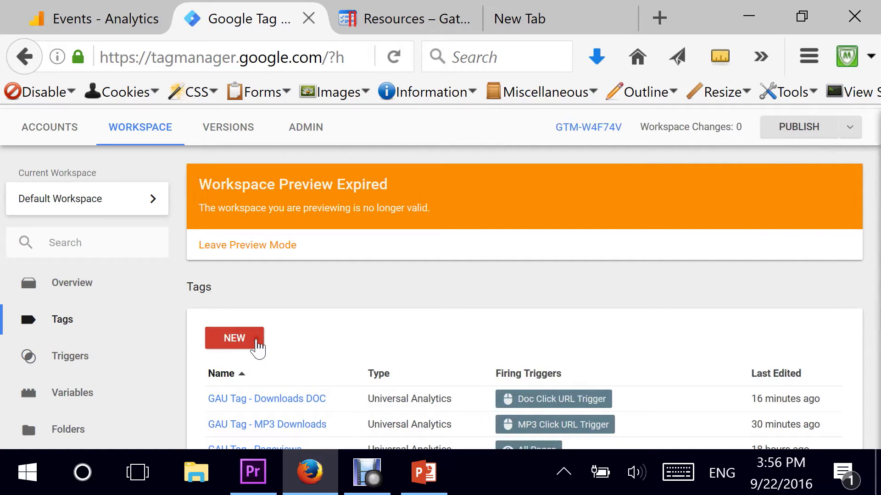
Create a new tag named 'GAU Tag - Downloads PDF' and bring up the tag type choices.
click(234, 338)
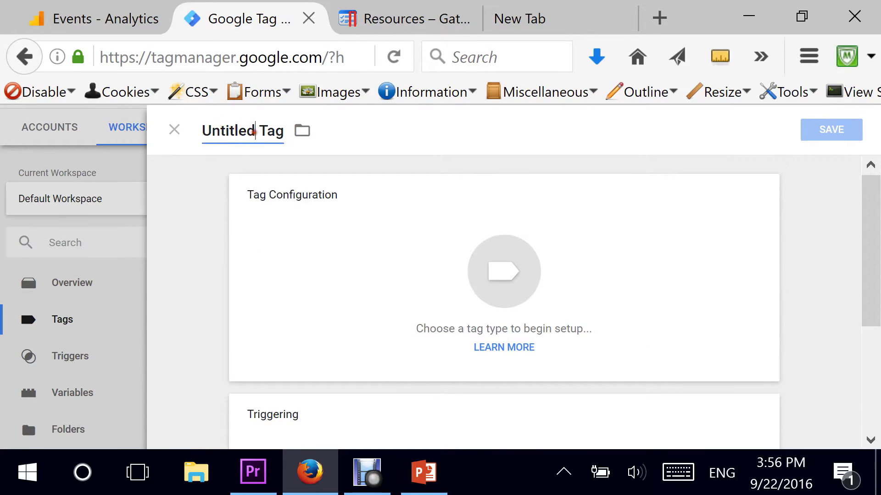
drag(256, 131, 193, 139)
text(GAU Tag -)
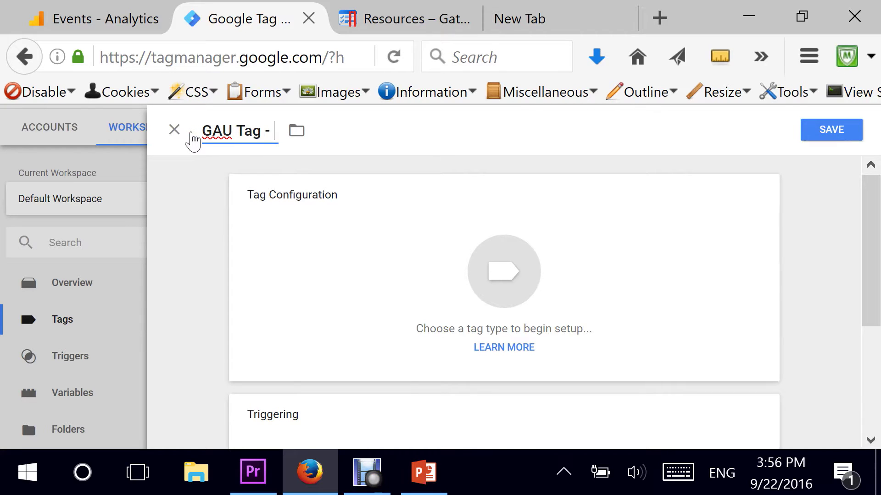
text( PDF)
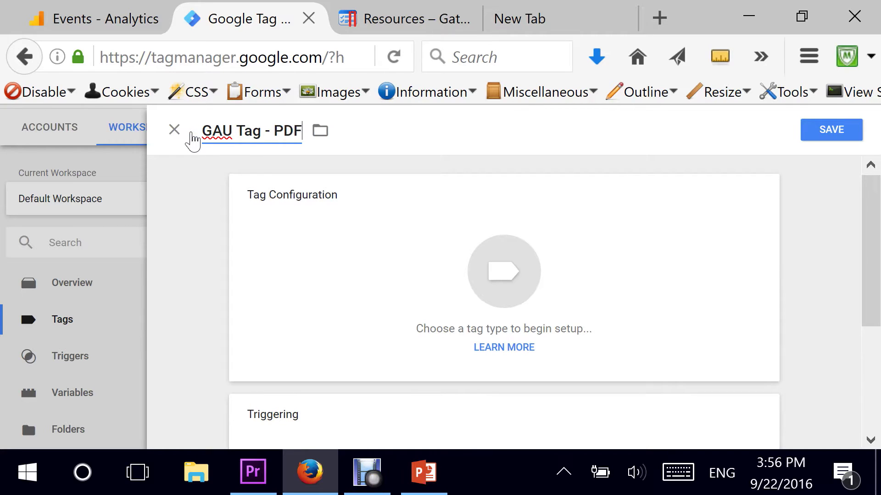
text(Download)
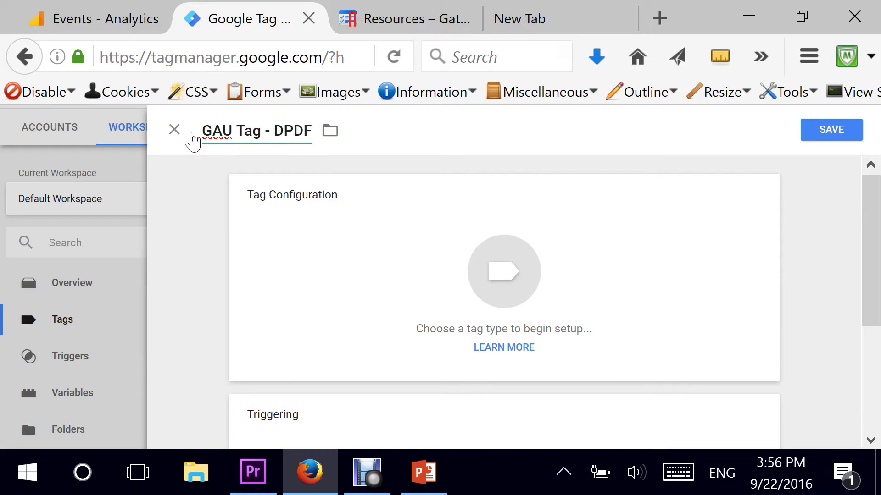
text(s)
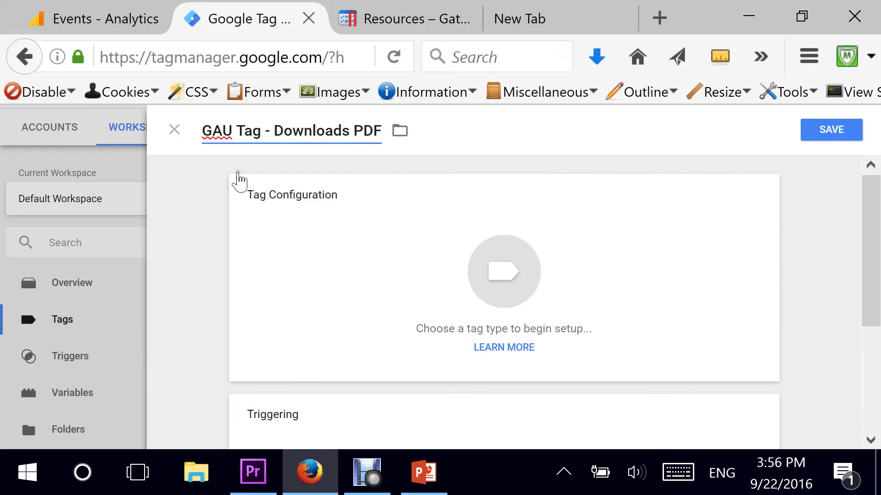
click(745, 202)
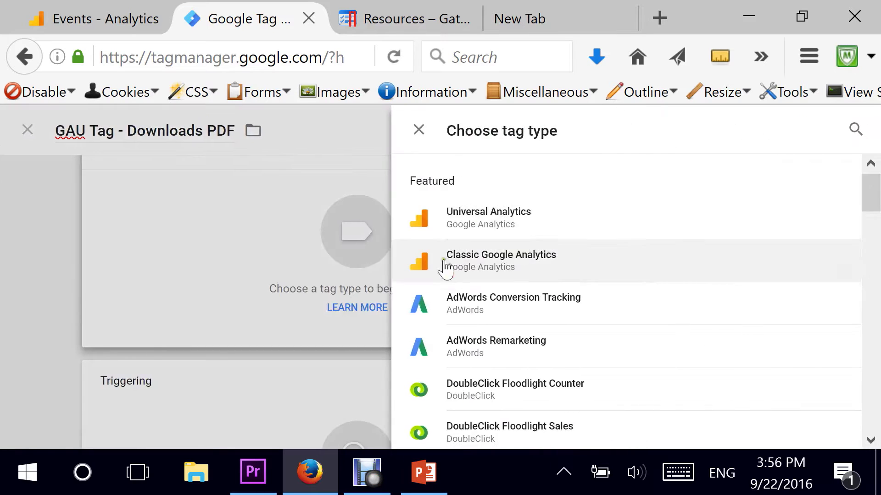
Make it a Universal Analytics tag with Tracking ID {{gaTrackingID}}.
click(483, 222)
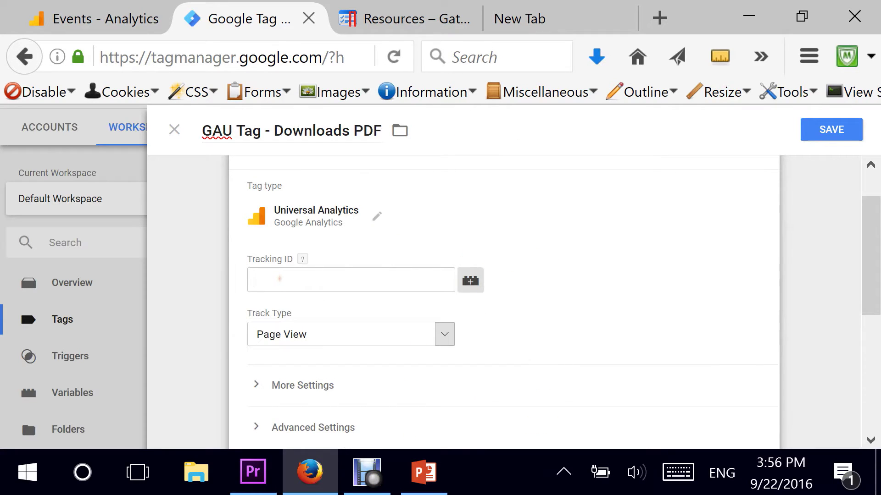
text({{ga)
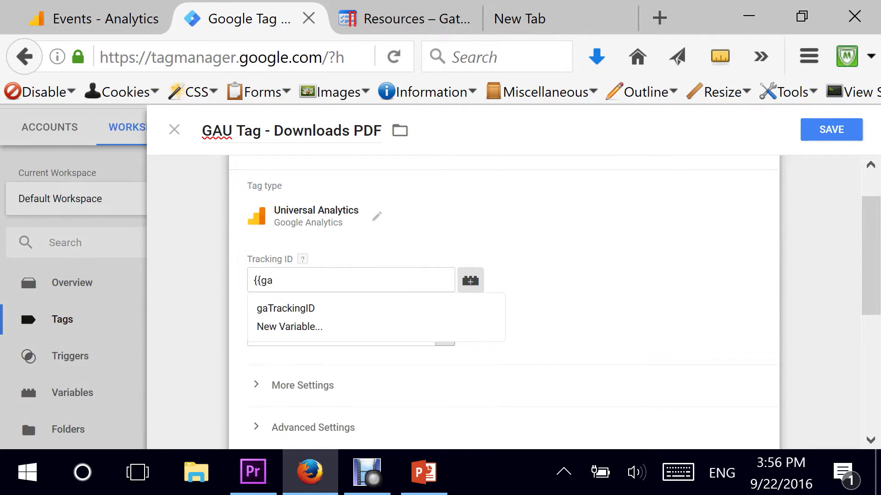
click(292, 309)
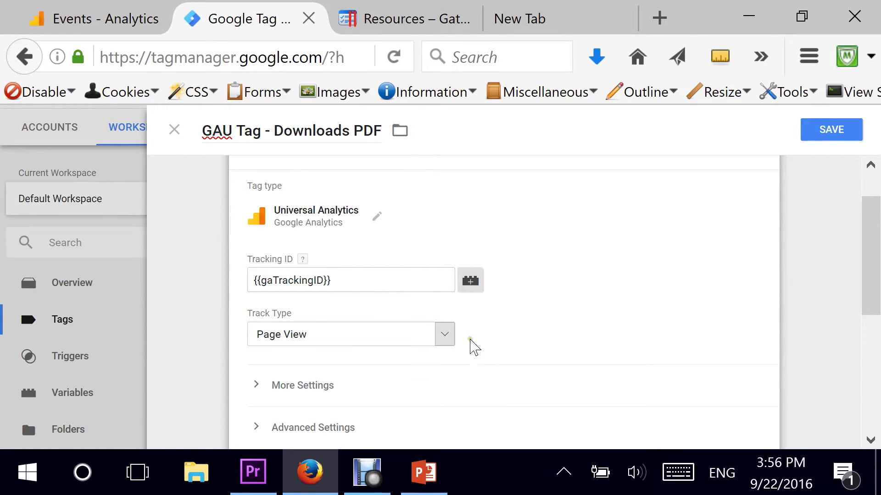
click(444, 341)
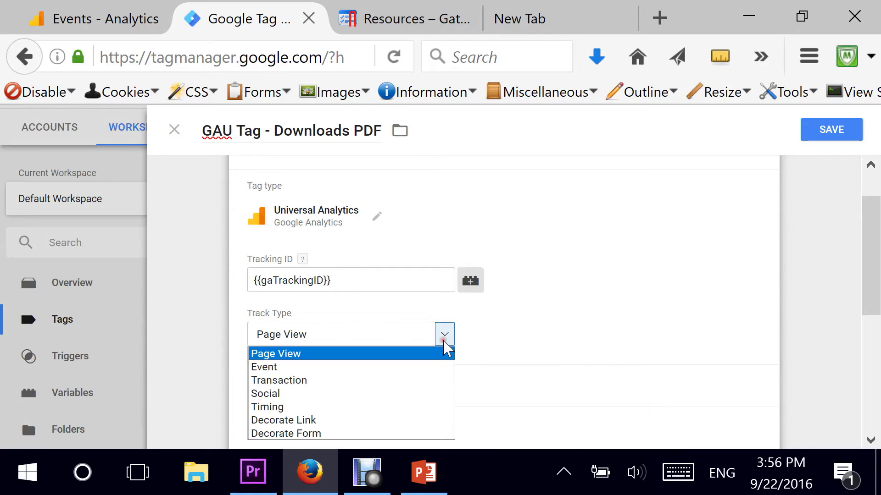
Set Track Type to Event: category Downloads, action PDF Downloads, label {{Click Text}}.
click(312, 370)
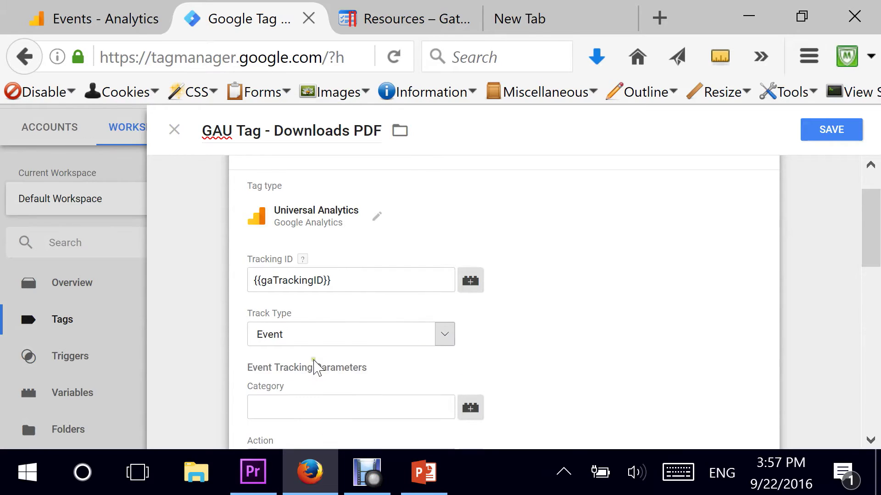
drag(870, 232, 874, 286)
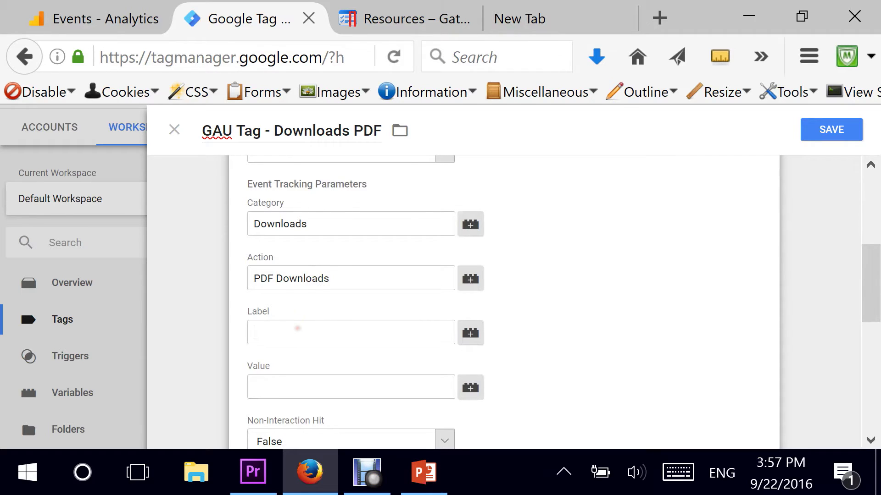
text({{)
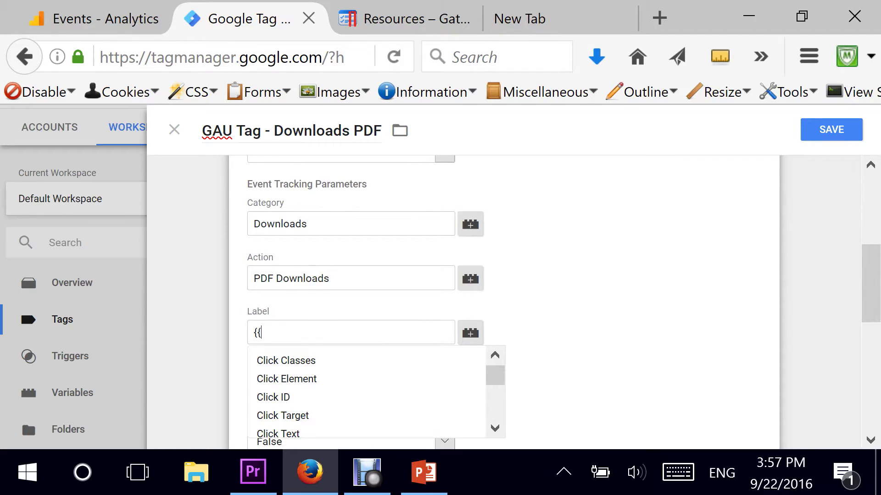
text(Cl)
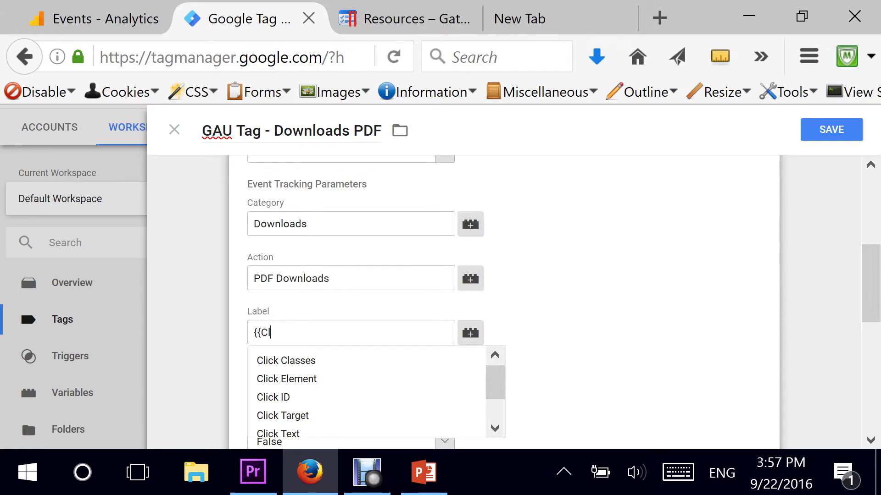
text(ick T)
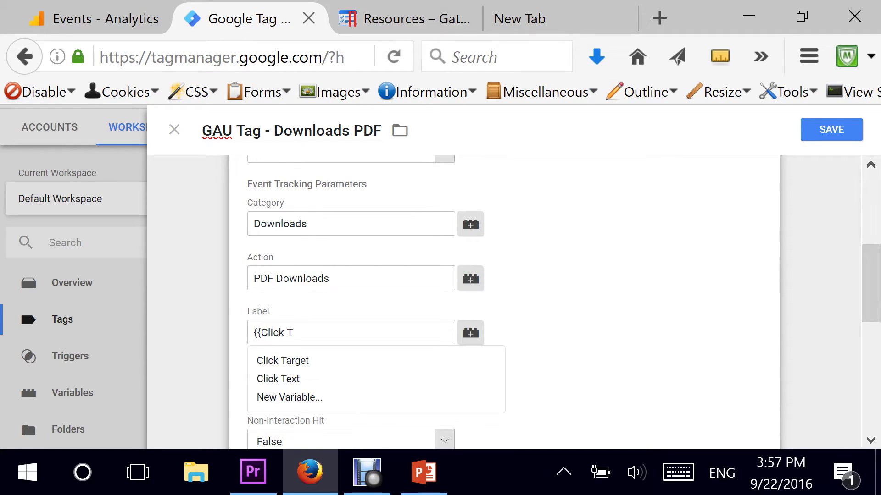
click(275, 379)
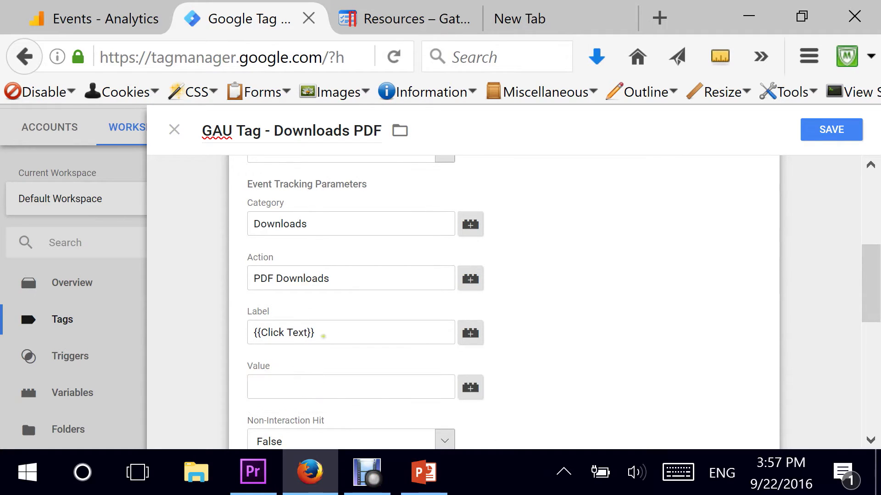
Set the event's Non-Interaction Hit to True.
drag(329, 333, 234, 331)
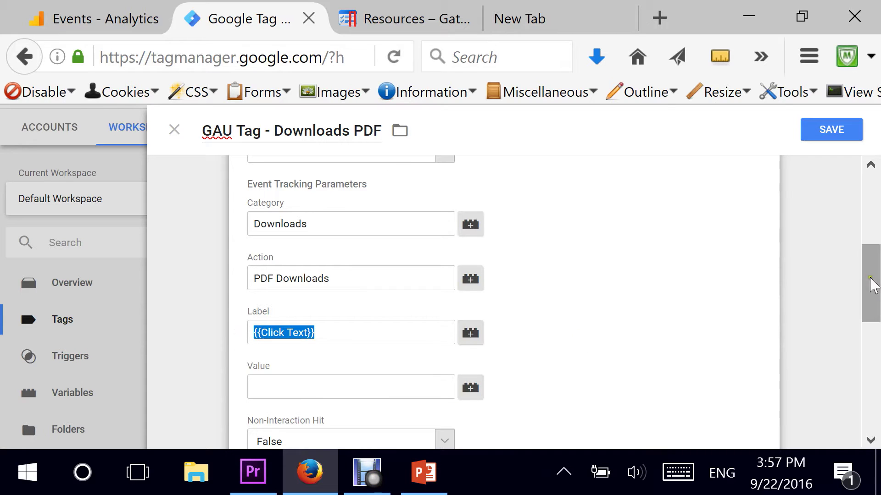
drag(869, 283, 872, 325)
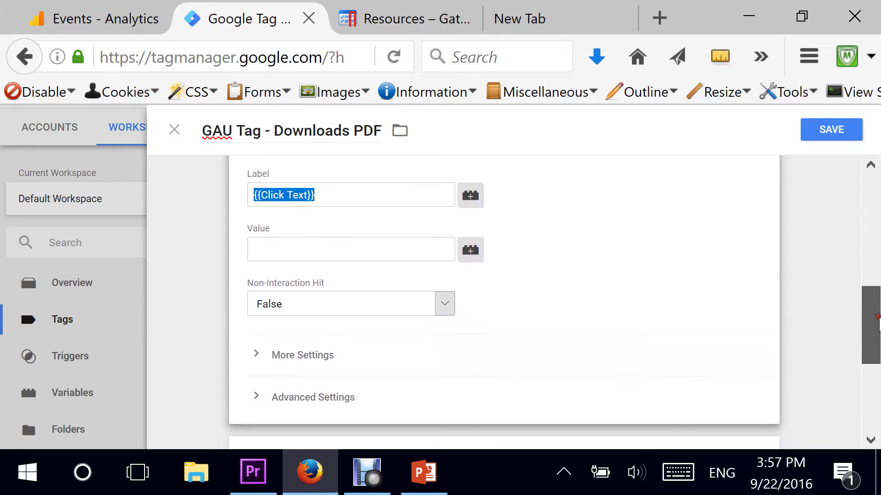
click(447, 305)
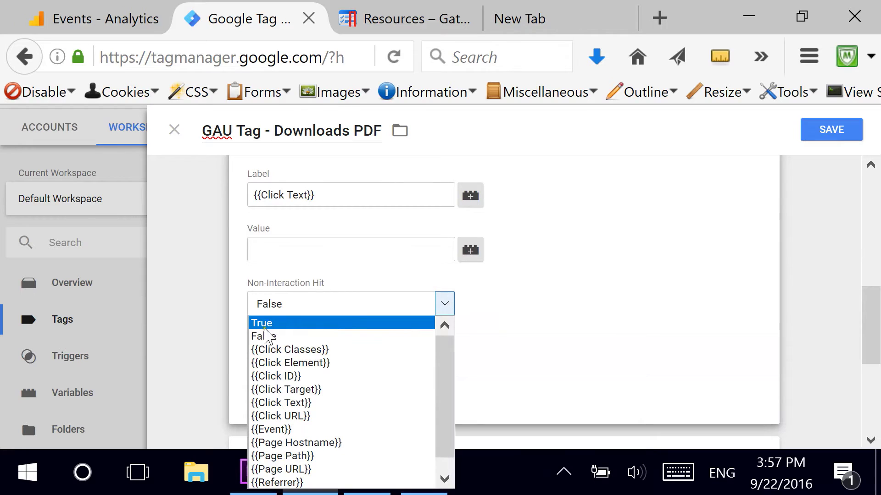
click(289, 326)
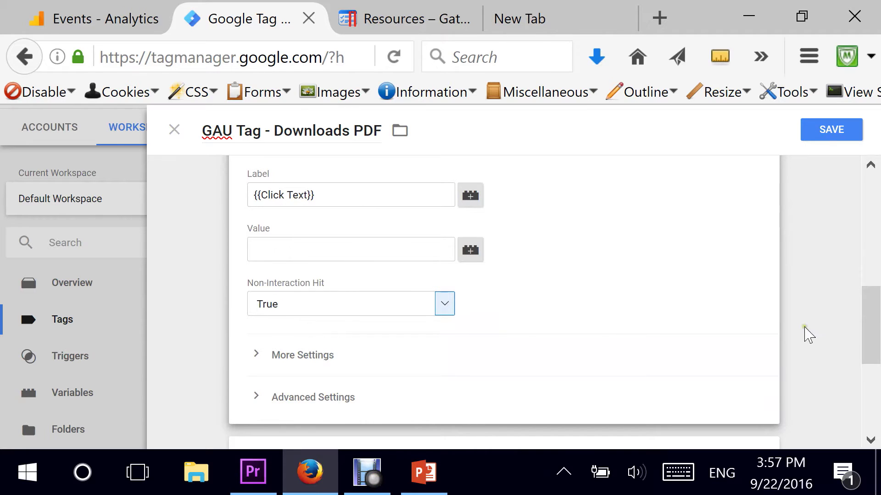
drag(871, 312, 877, 380)
Start a new trigger for the tag named 'PDF Click URL'.
mouse_move(759, 253)
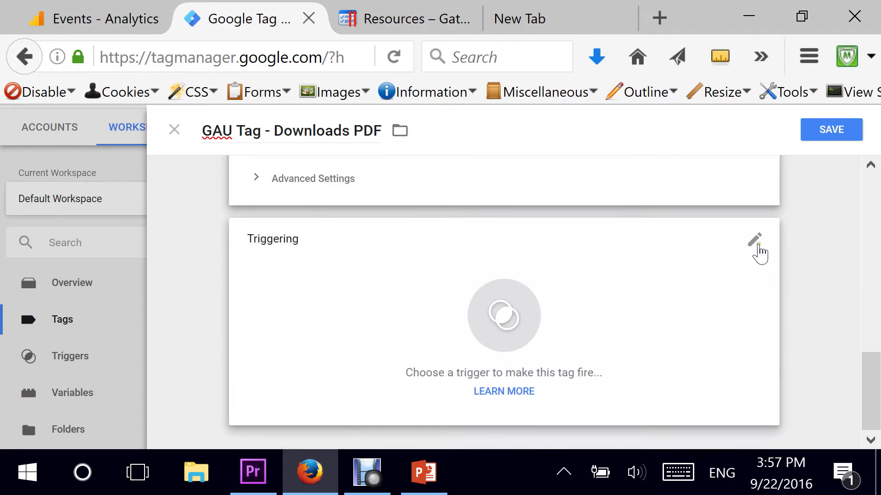
click(755, 243)
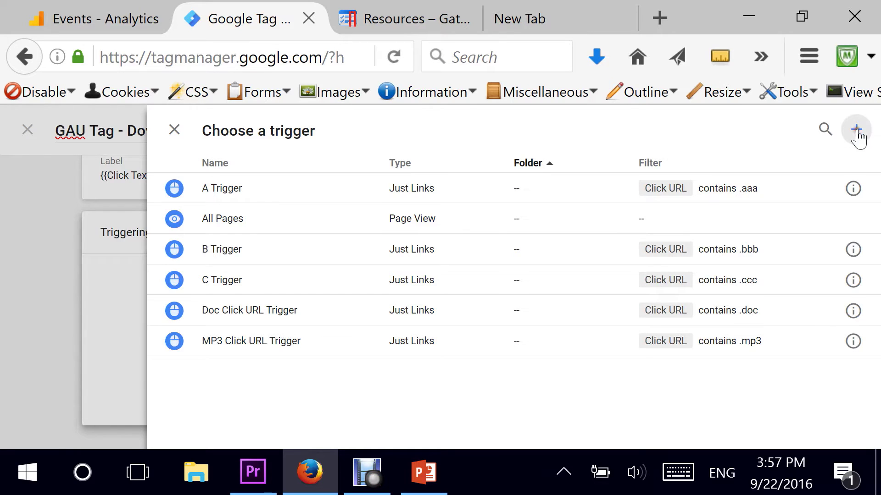
click(854, 134)
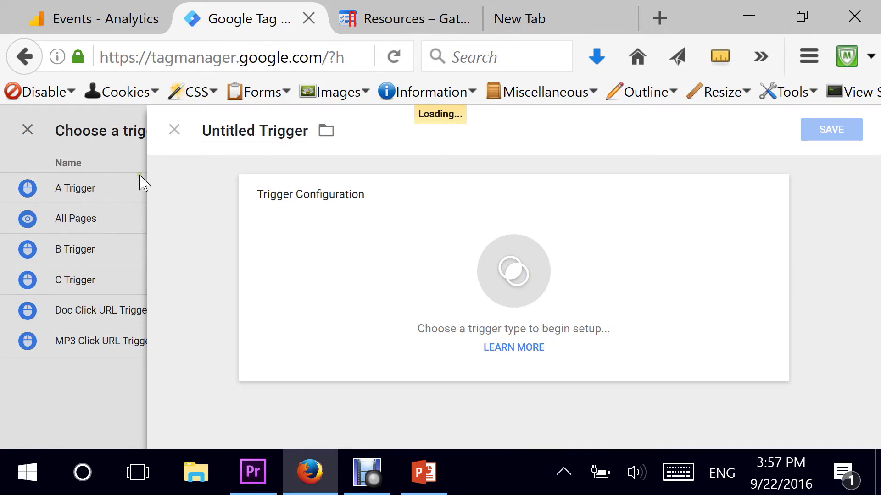
drag(259, 130, 204, 137)
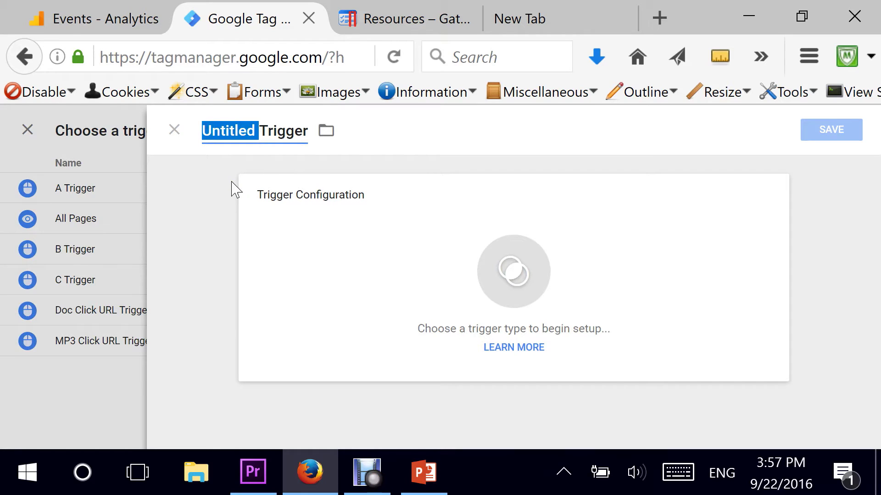
text(PDF)
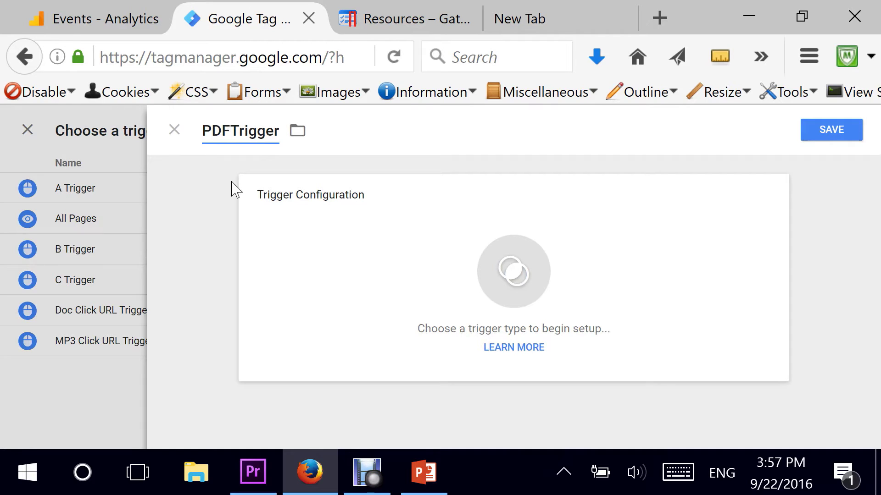
text( Click)
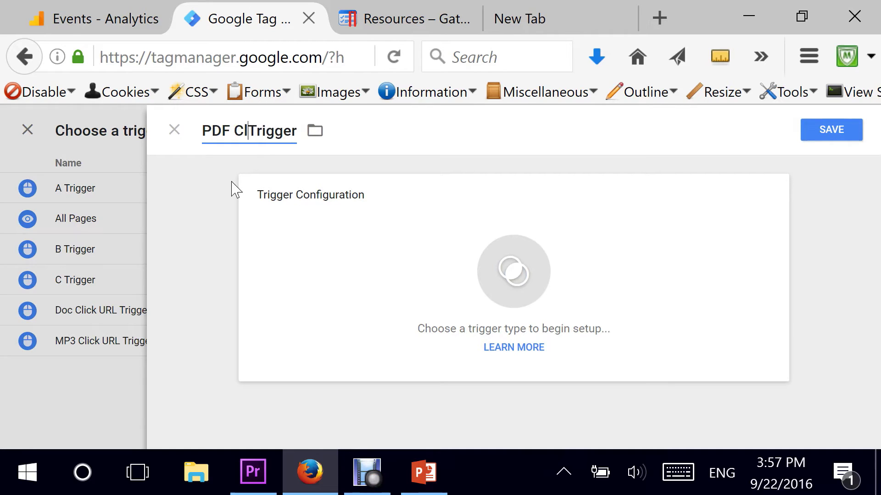
text( URL)
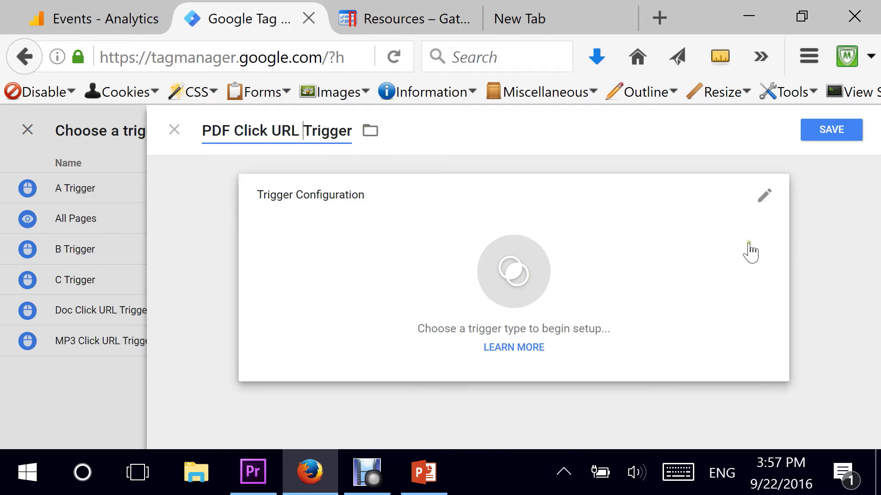
Make it a Click - Just Links trigger firing on Some Link Clicks.
click(763, 205)
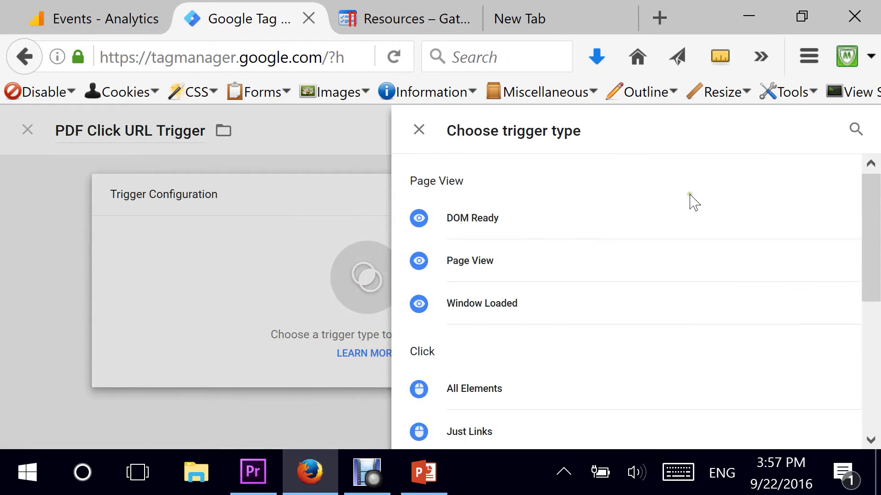
drag(875, 200, 810, 252)
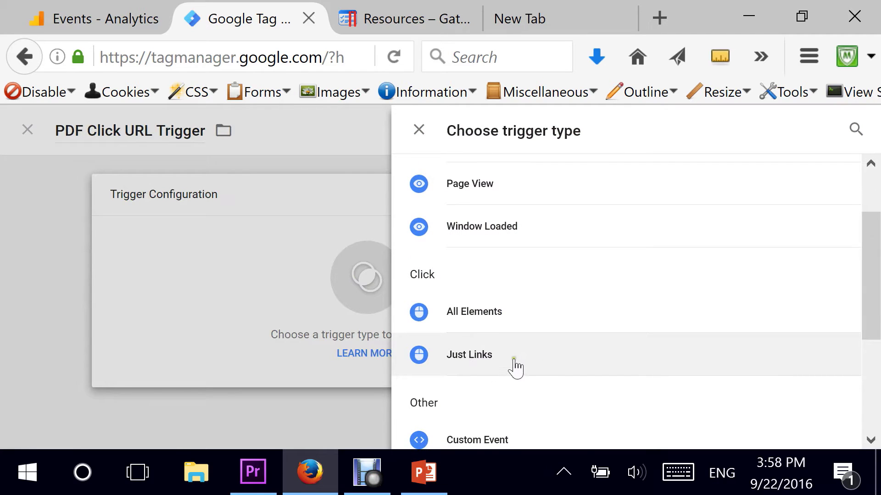
click(517, 367)
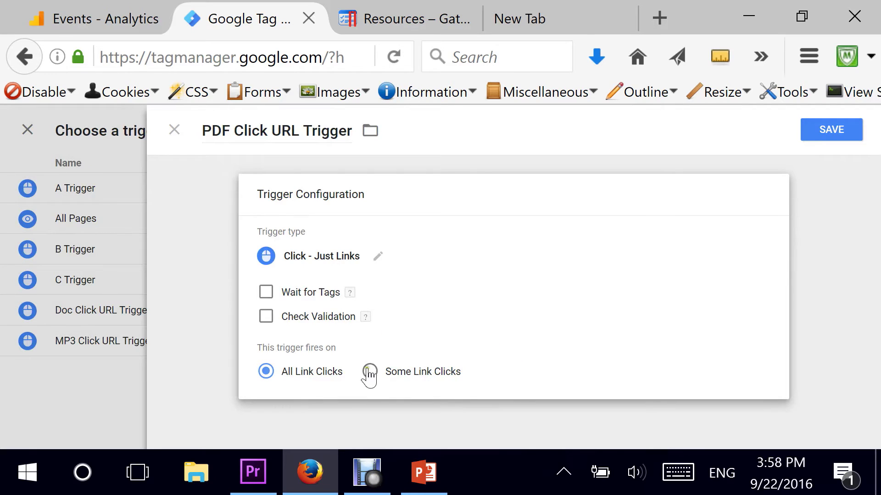
click(397, 373)
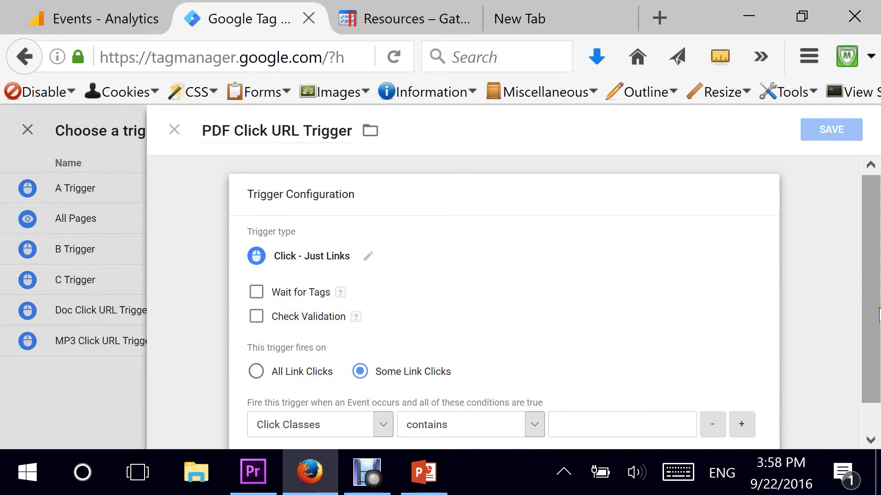
drag(878, 307, 877, 337)
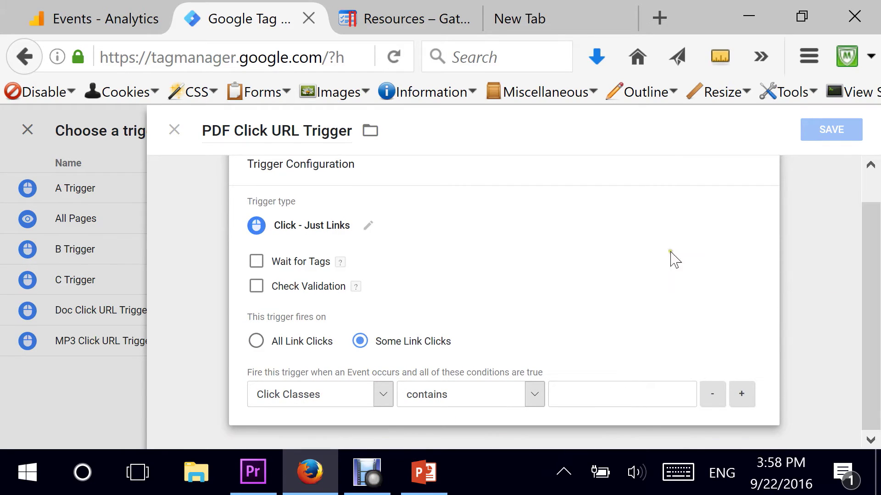
Set the trigger condition to Click URL contains .pdf.
click(382, 396)
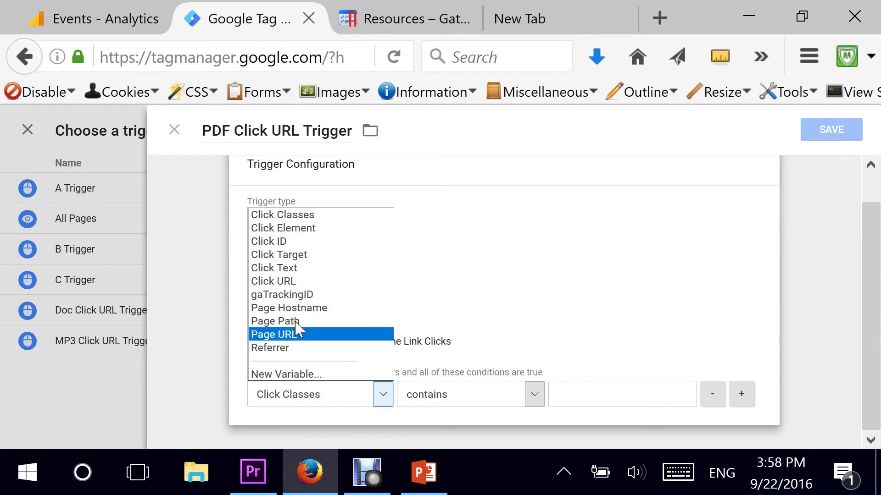
click(289, 281)
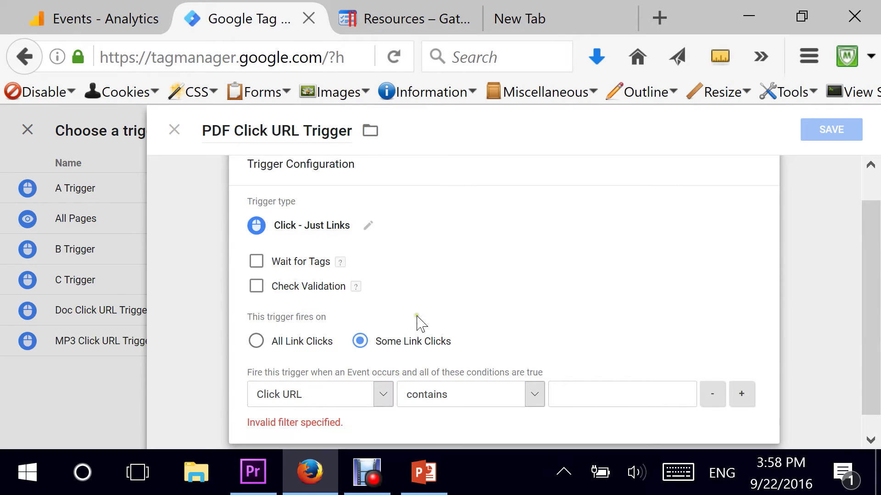
click(447, 397)
click(440, 160)
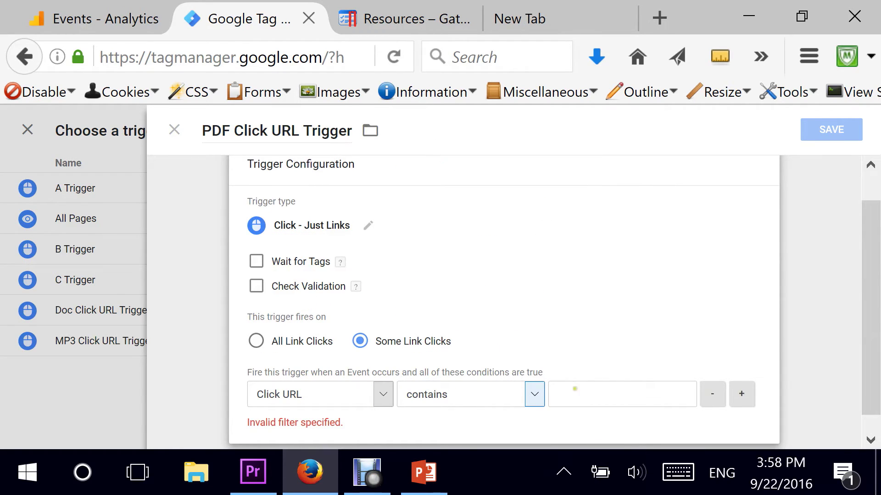
click(576, 393)
text(.pdf)
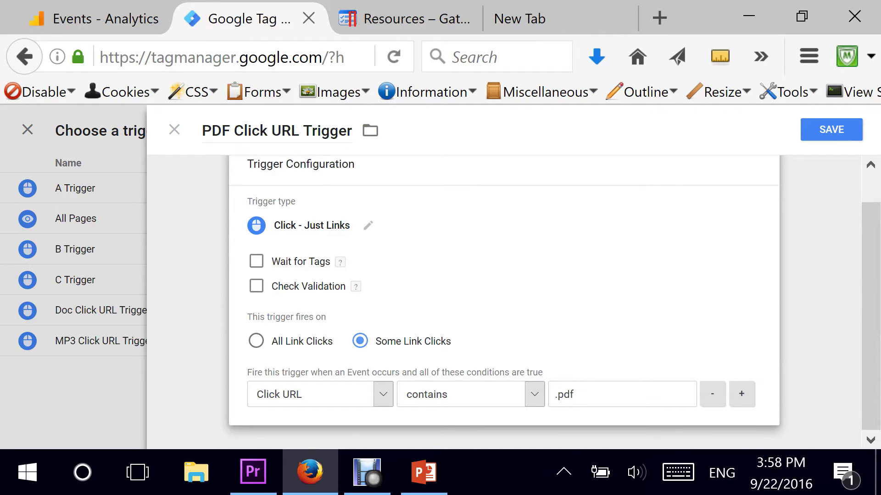
drag(870, 346, 859, 282)
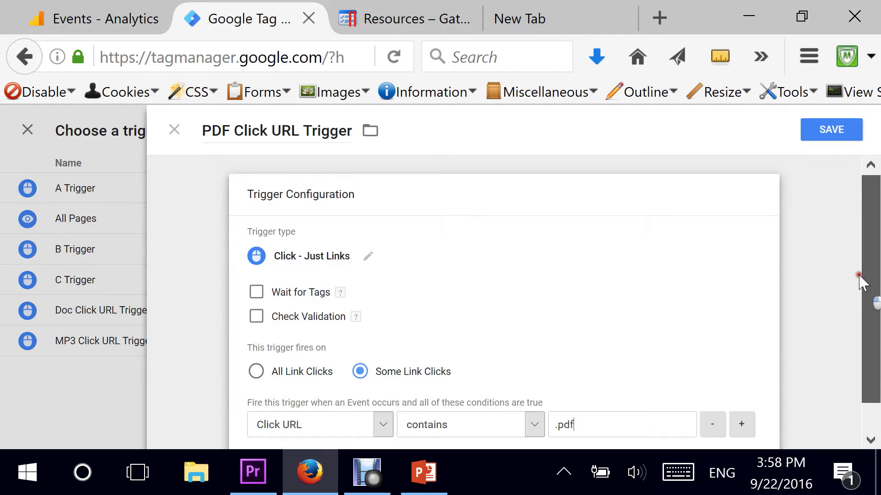
Save the PDF Click URL Trigger and the GAU Tag - Downloads PDF tag.
click(839, 133)
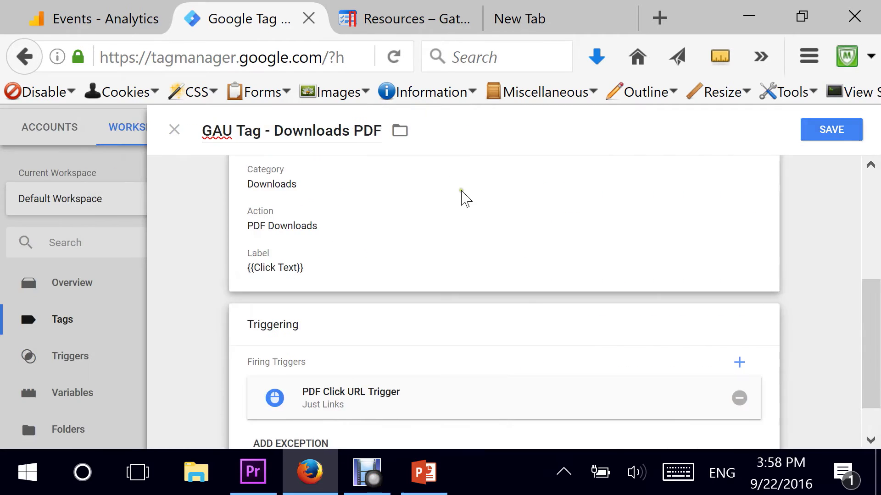
click(841, 135)
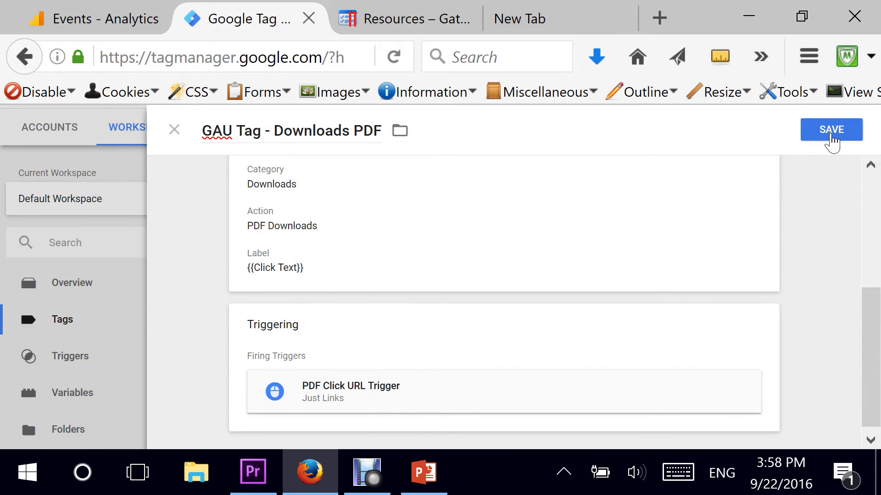
click(831, 140)
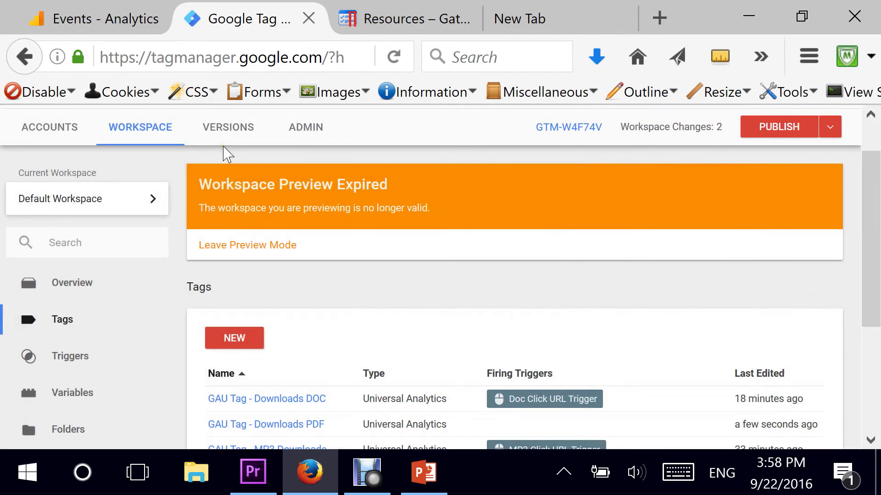
Refresh the workspace preview so it includes the new tag and trigger.
drag(197, 424, 344, 430)
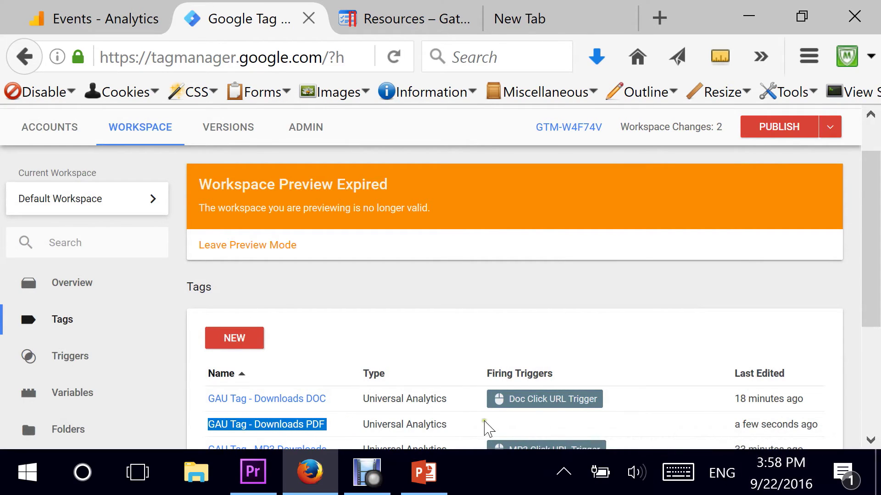
click(393, 57)
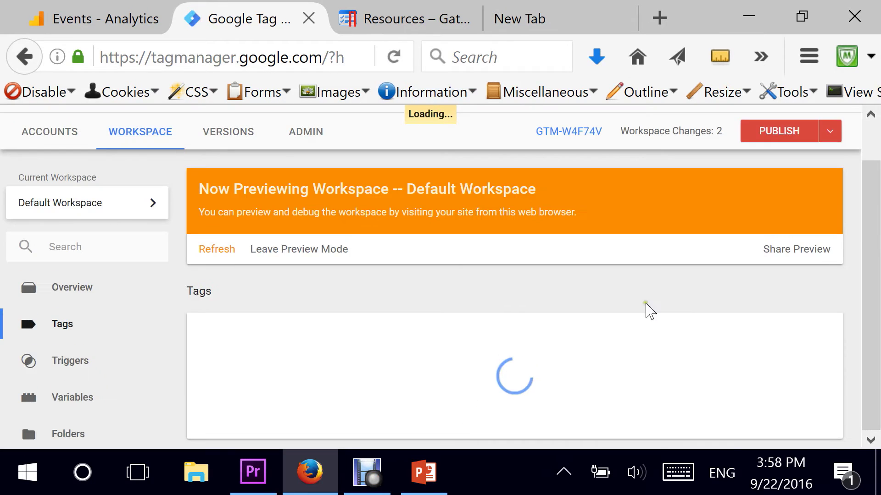
drag(873, 257, 874, 315)
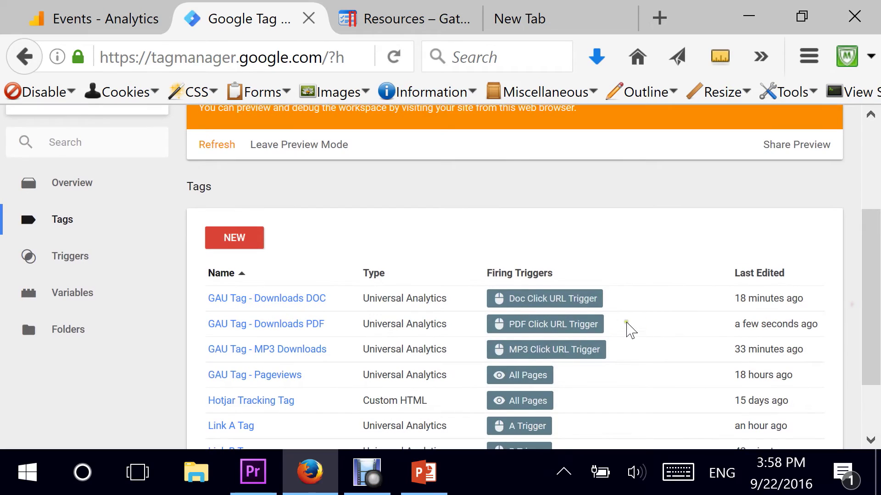
drag(629, 329, 209, 328)
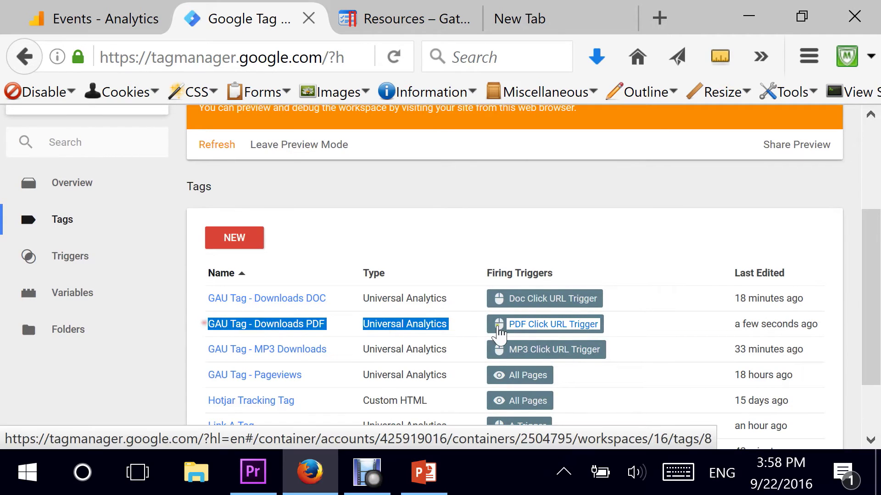
Switch to the Gate 30 Resources page and shrink the Tag Manager debug pane.
click(635, 324)
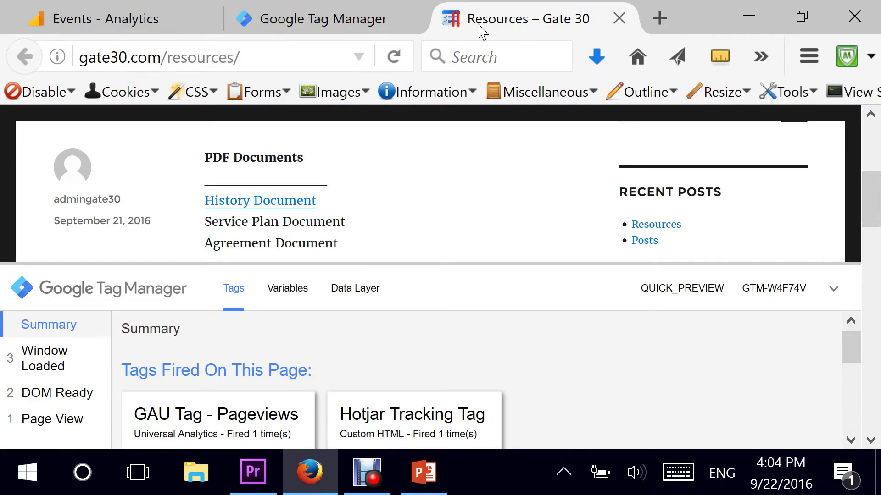
click(254, 55)
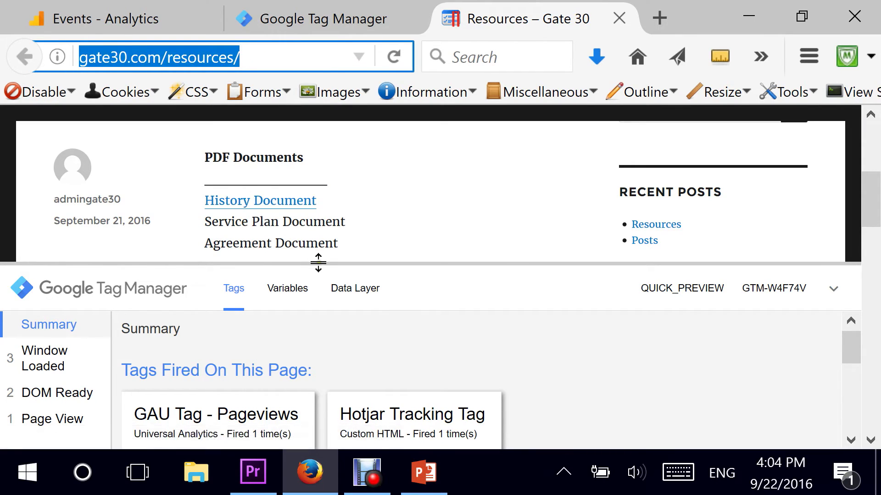
drag(317, 262, 367, 241)
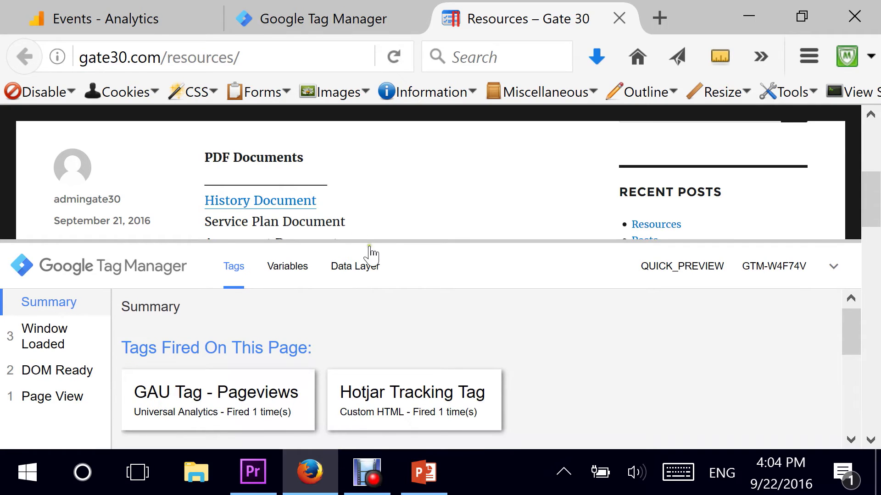
drag(372, 240, 362, 337)
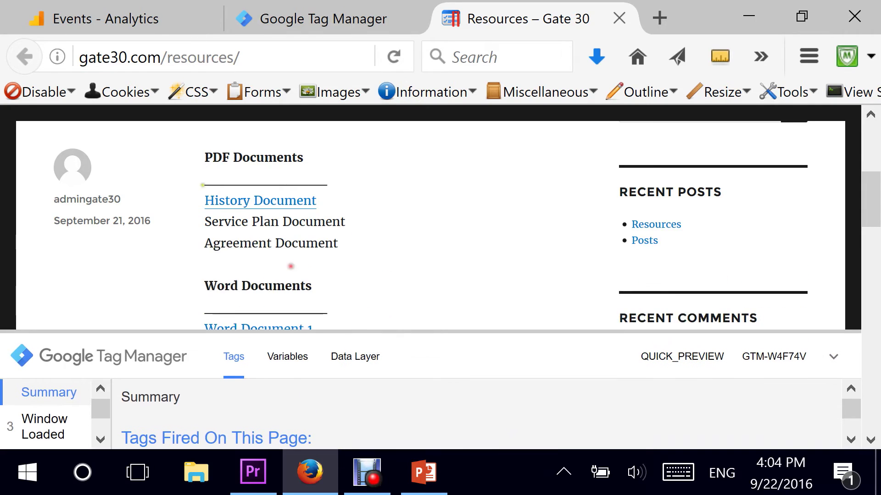
Open the History Document PDF, then enlarge the debug pane to see Tags Fired.
click(252, 203)
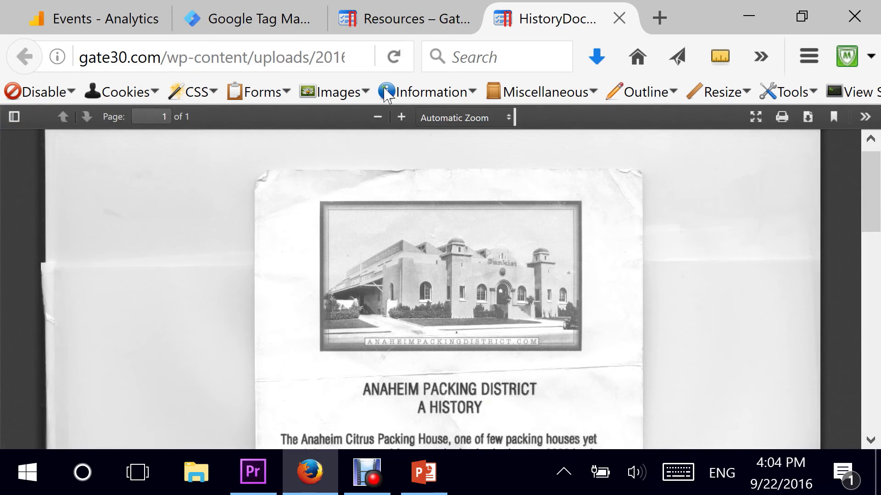
click(403, 19)
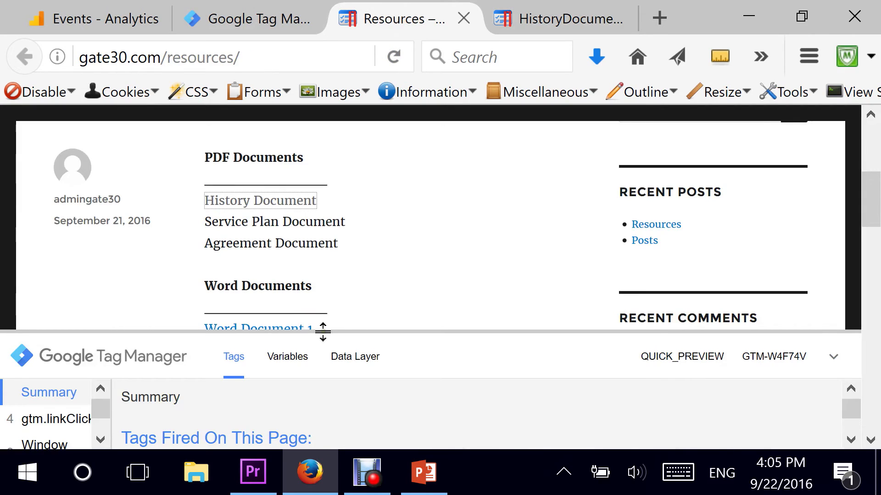
drag(323, 331, 326, 221)
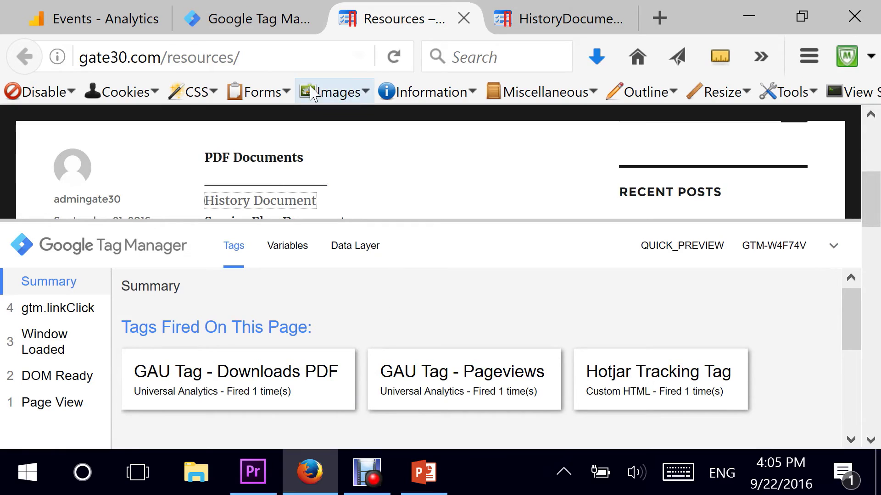
Show Analytics Real-Time Events for the last 30 minutes, listing PDF Downloads for History Document.
click(75, 22)
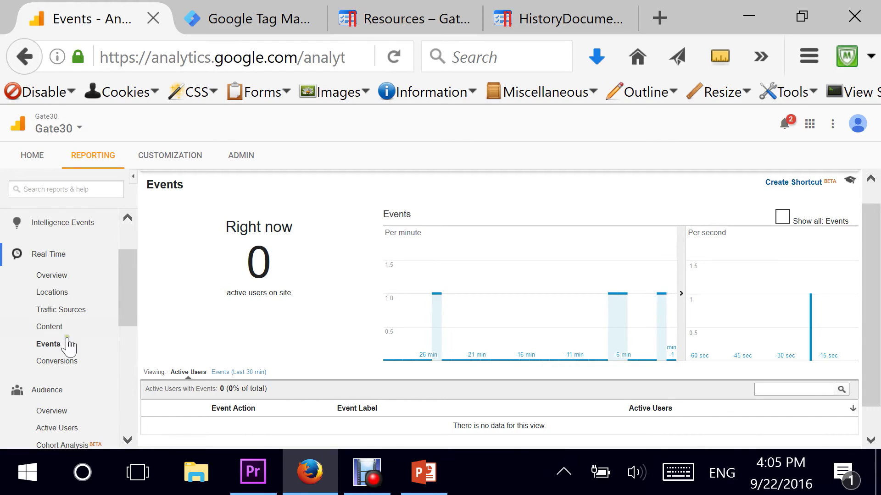
click(61, 350)
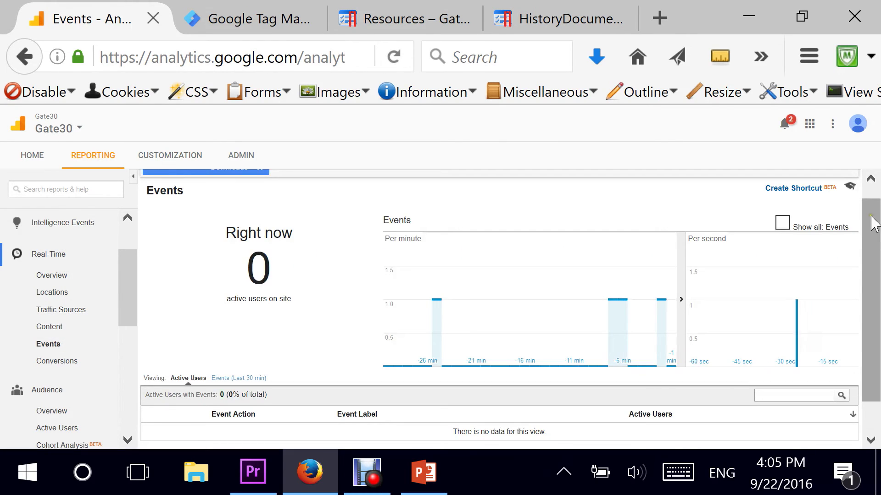
click(233, 378)
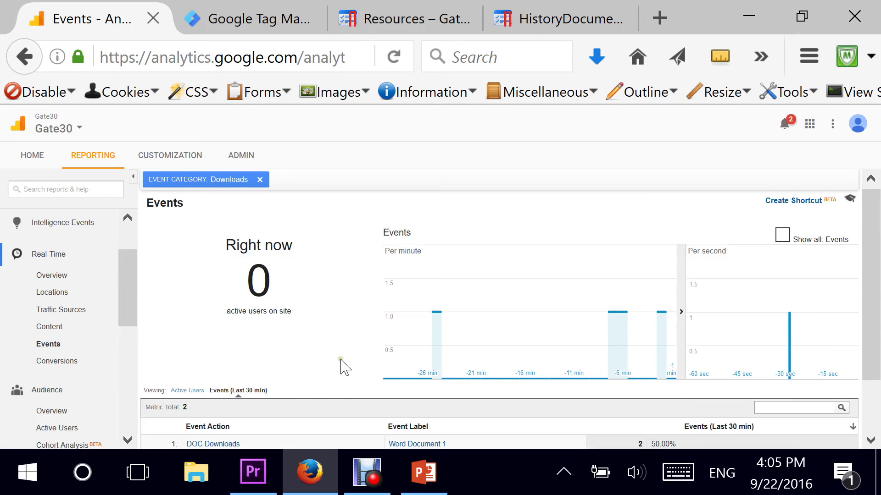
scroll(339, 365, down, 2)
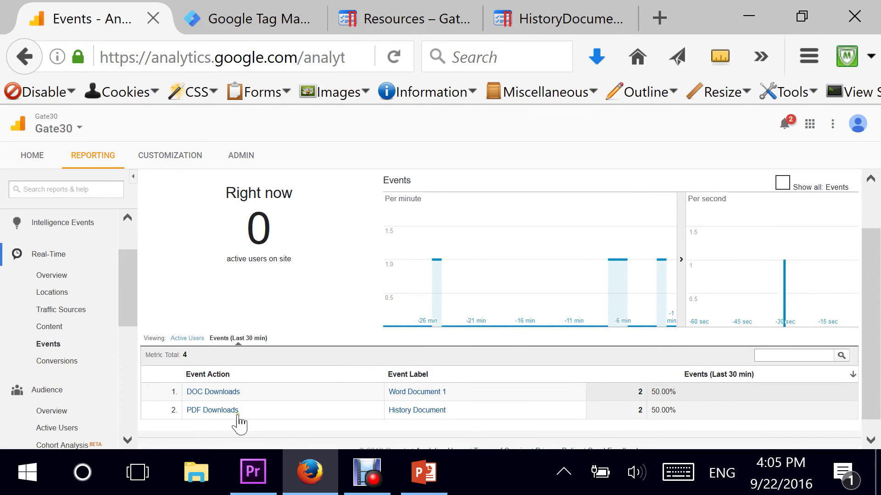
scroll(190, 418, up, 1)
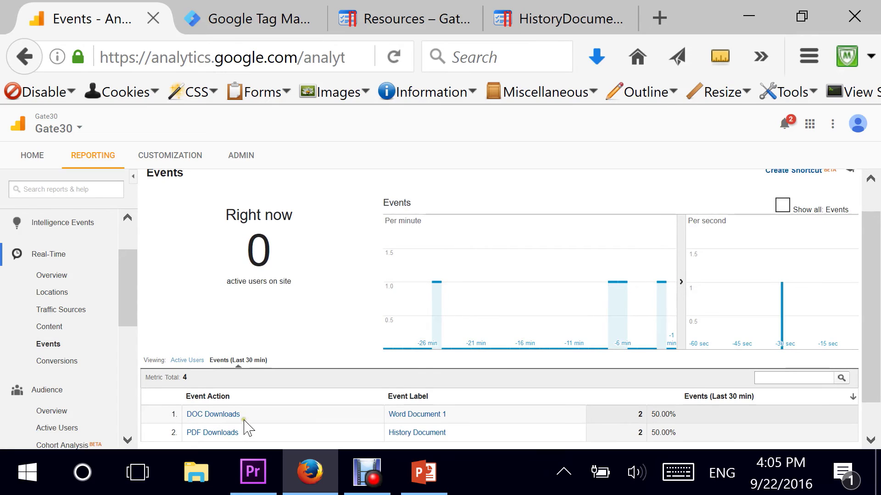
scroll(242, 425, down, 1)
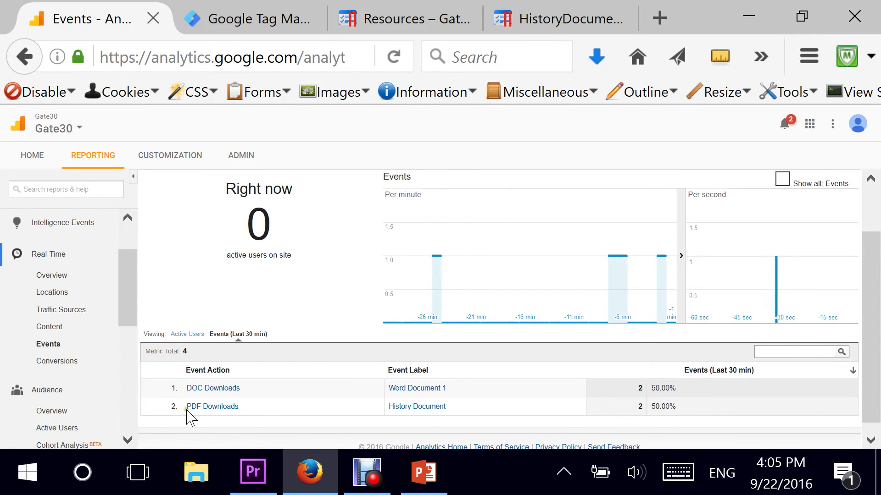